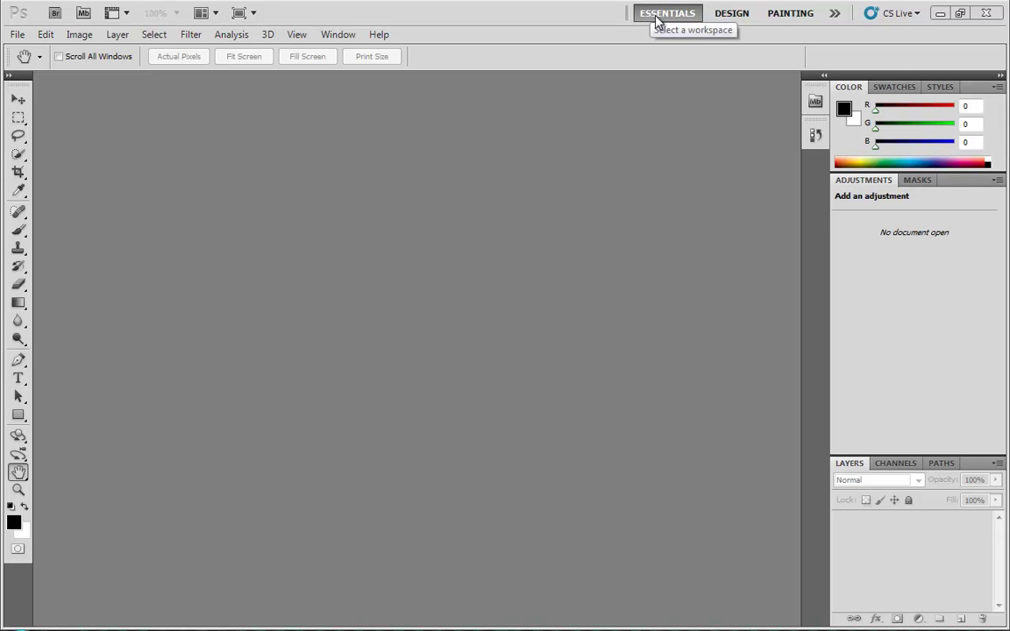
Reset Essentials from the workspace switcher to restore the default panel layout.
left_click(834, 14)
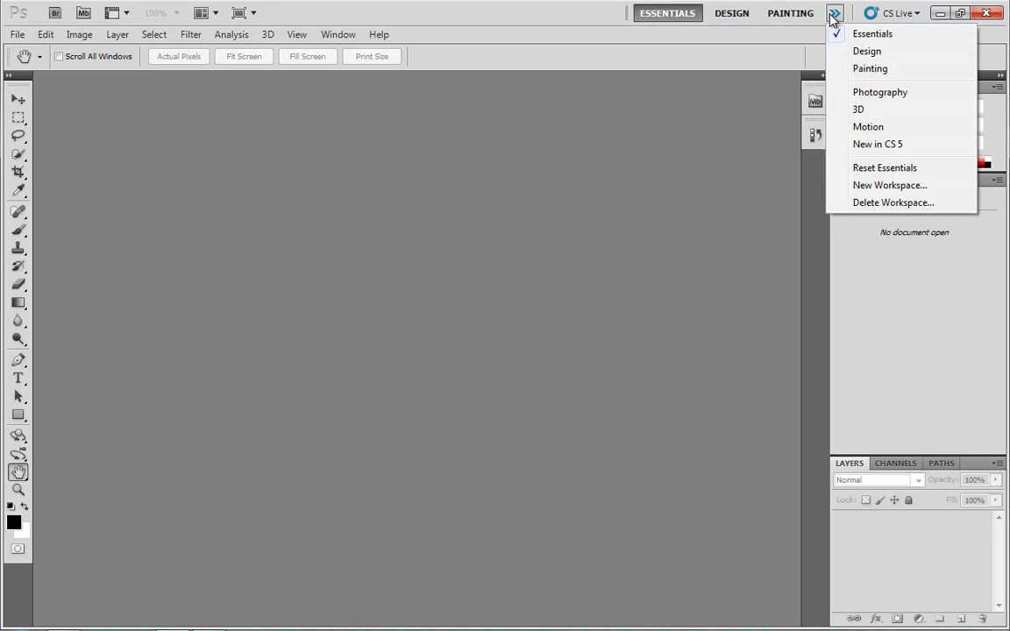
left_click(879, 168)
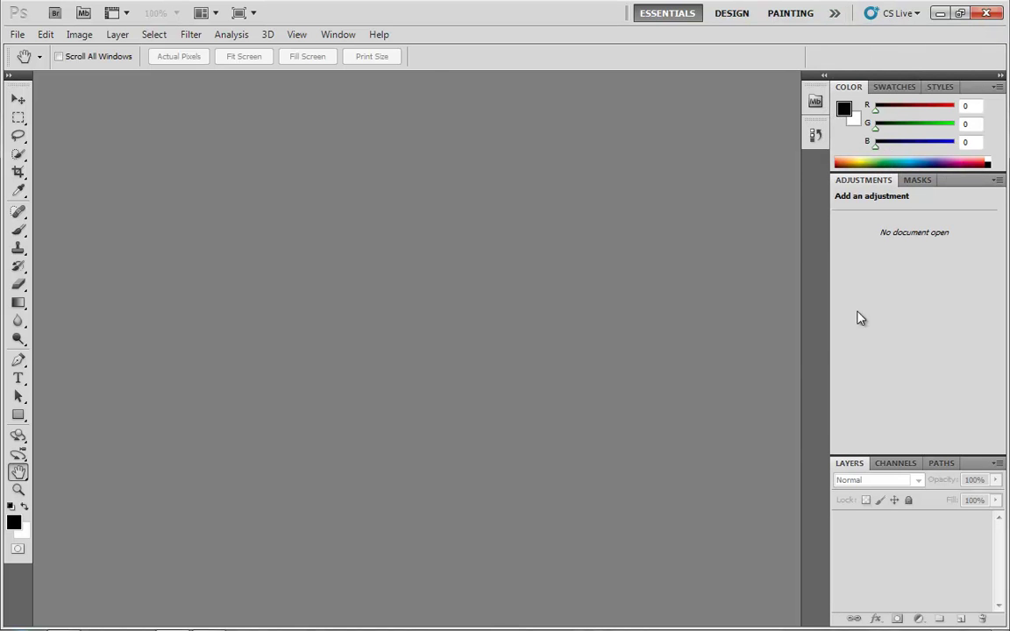
Show the Navigator panel from the Window menu.
left_click(337, 35)
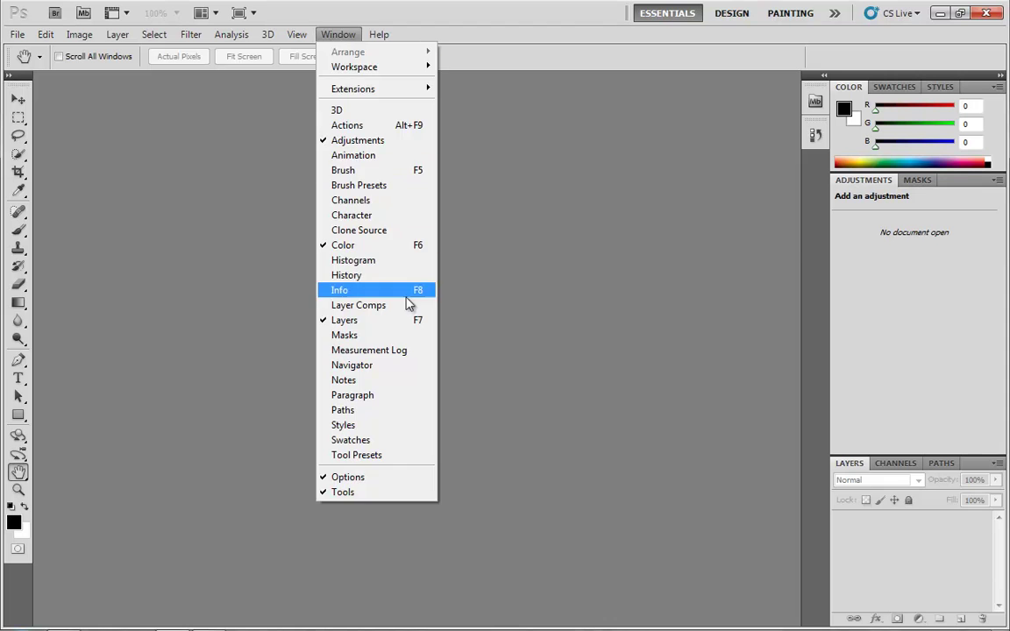
left_click(364, 367)
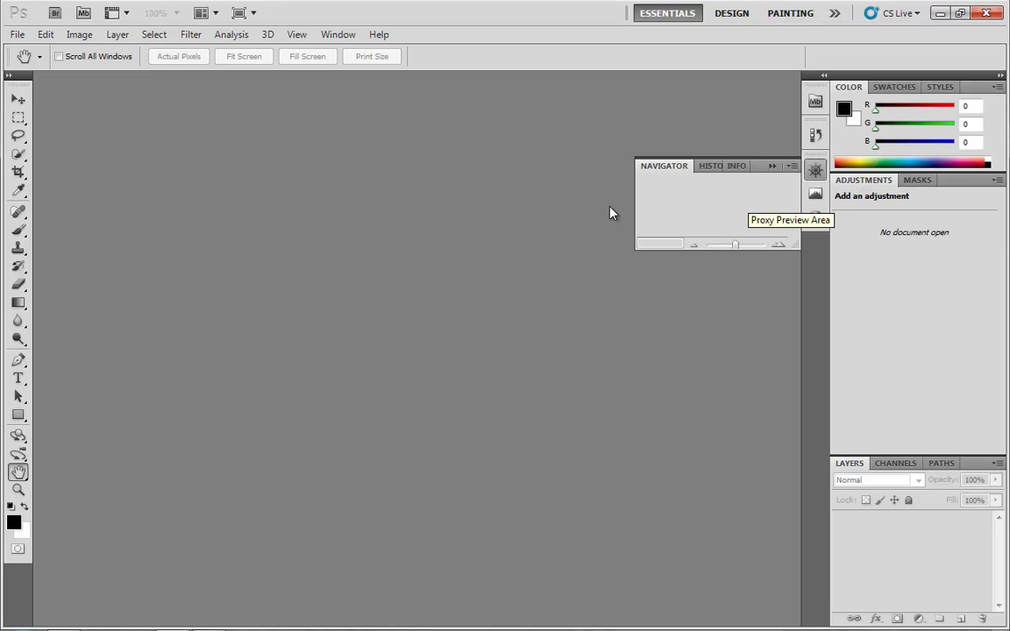
Open Lighthouse.jpg from the Sample Pictures folder through File > Open.
left_click(16, 34)
left_click(28, 64)
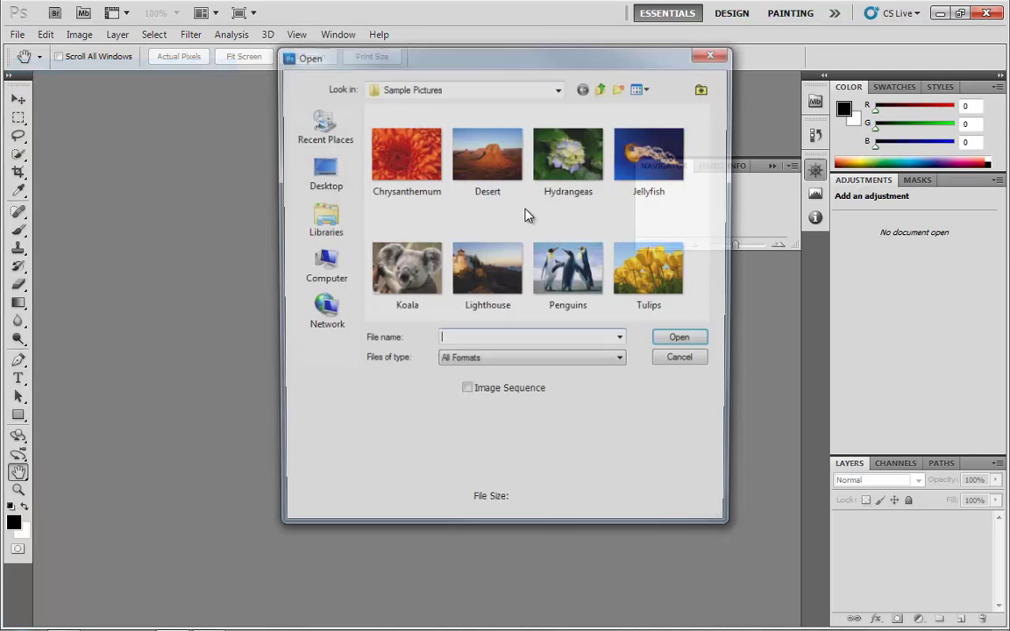
left_click(493, 300)
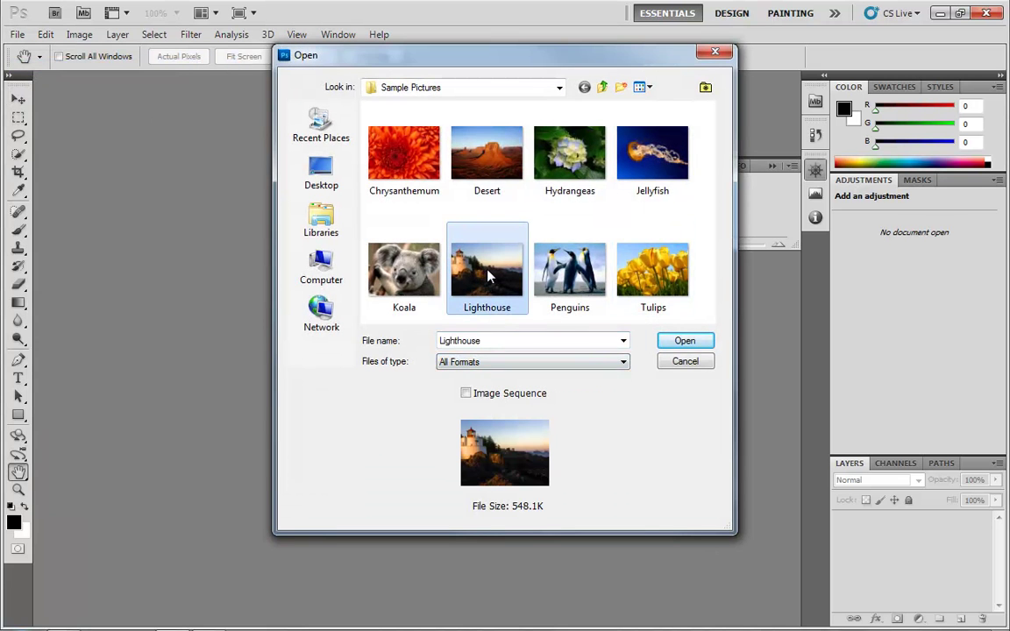
double_click(489, 276)
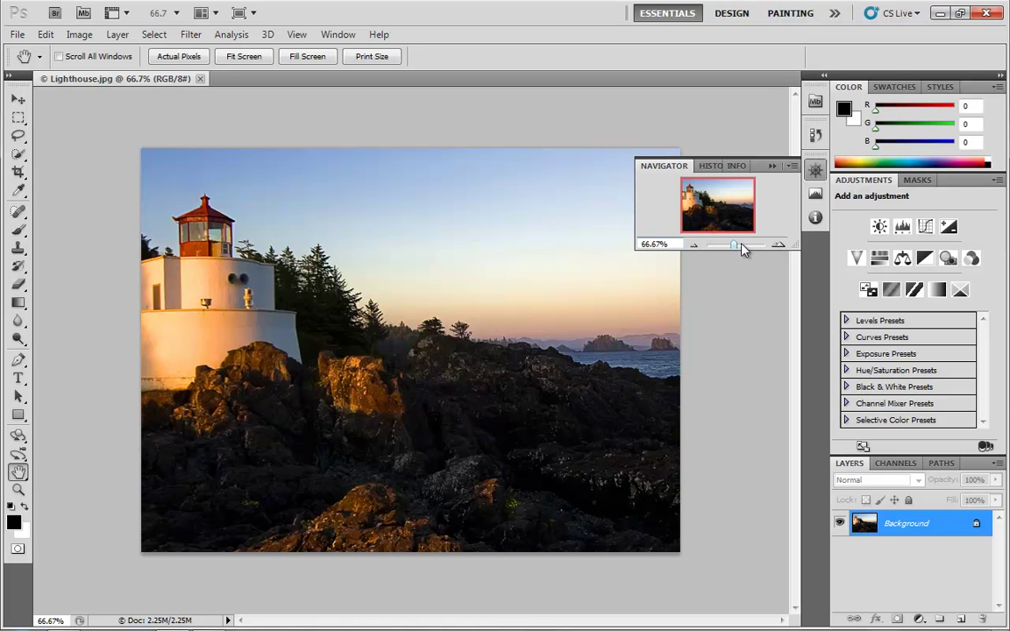
Set the Navigator zoom to 100%, then zoom out to 33.3%.
left_click(676, 245)
type("100")
key("Return")
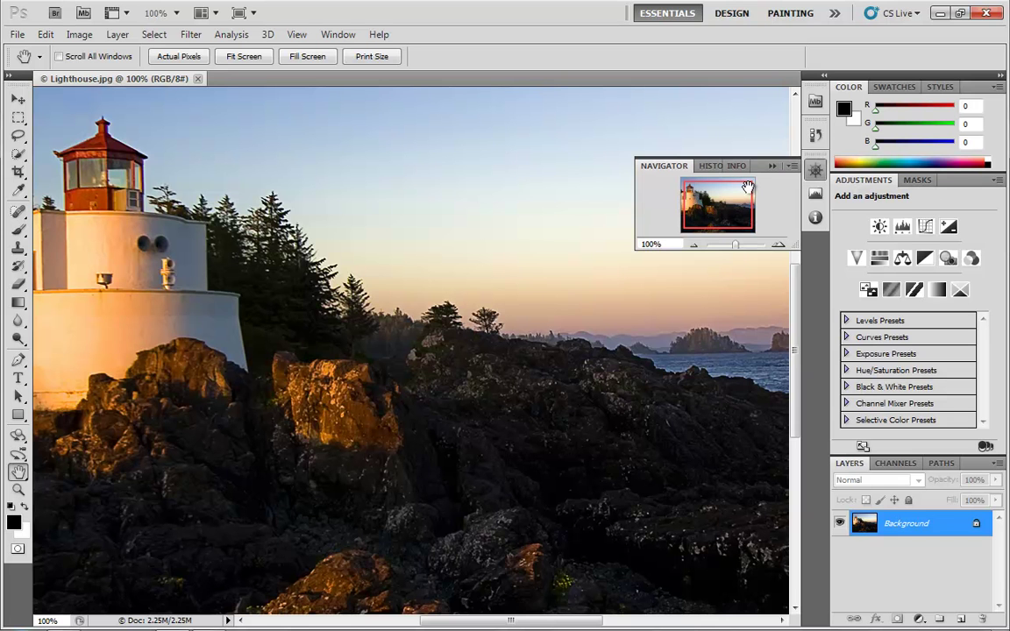
left_click(693, 246)
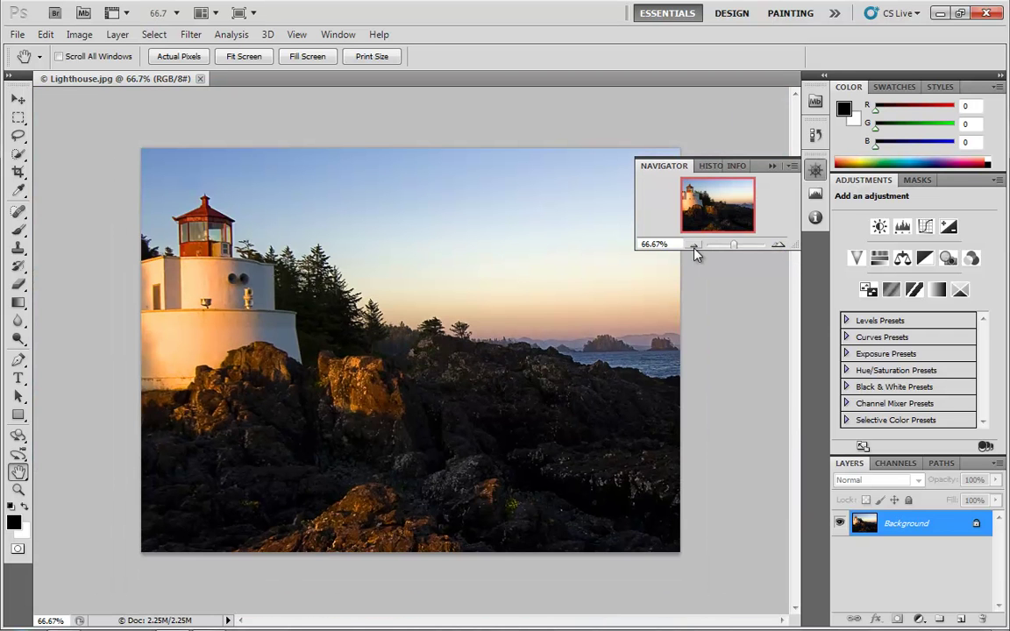
left_click(694, 246)
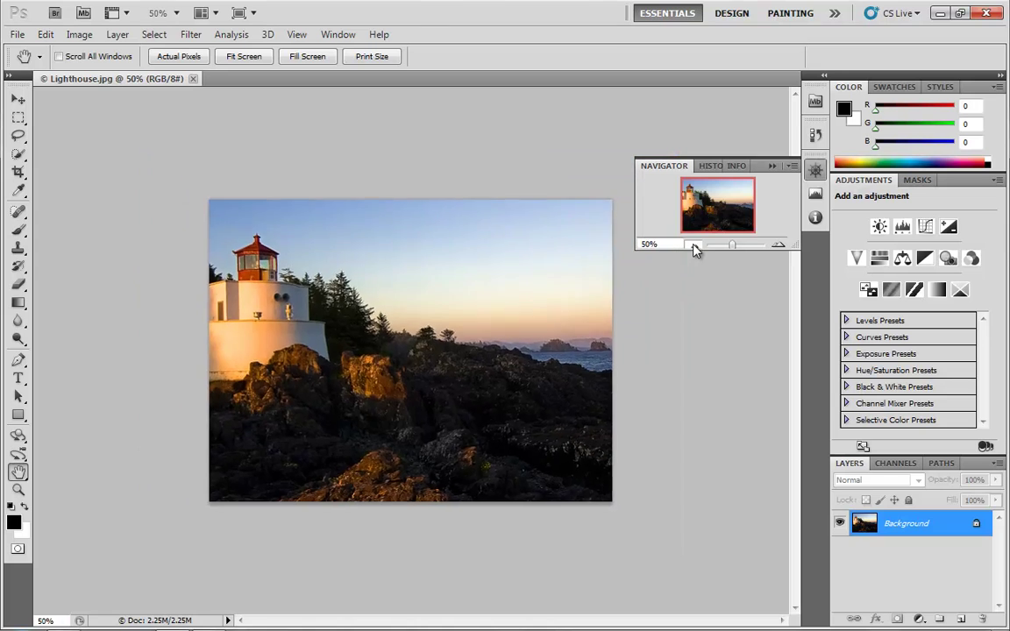
left_click(694, 245)
Zoom in step by step from 50% up to the 3200% maximum.
left_click(778, 245)
left_click(778, 245)
left_click(778, 244)
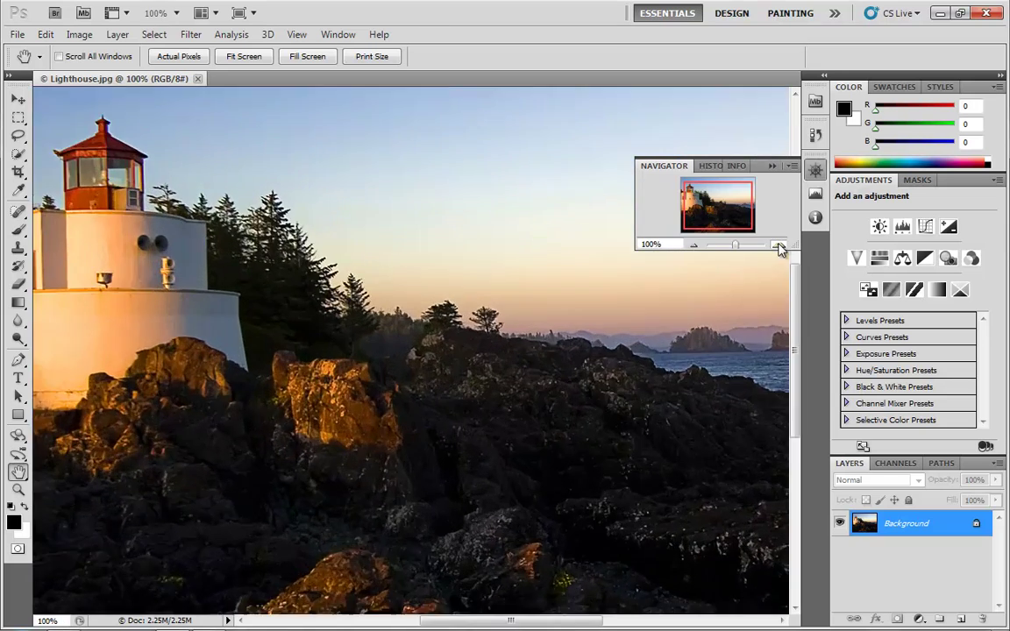
left_click(778, 245)
left_click(778, 244)
left_click(778, 245)
left_click(778, 245)
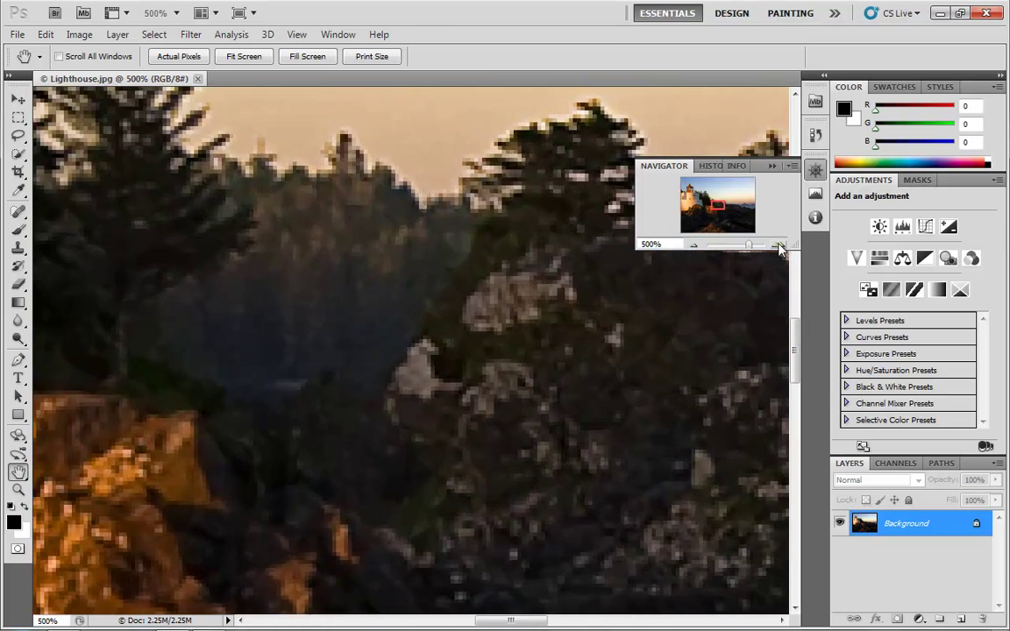
left_click(778, 245)
left_click(778, 246)
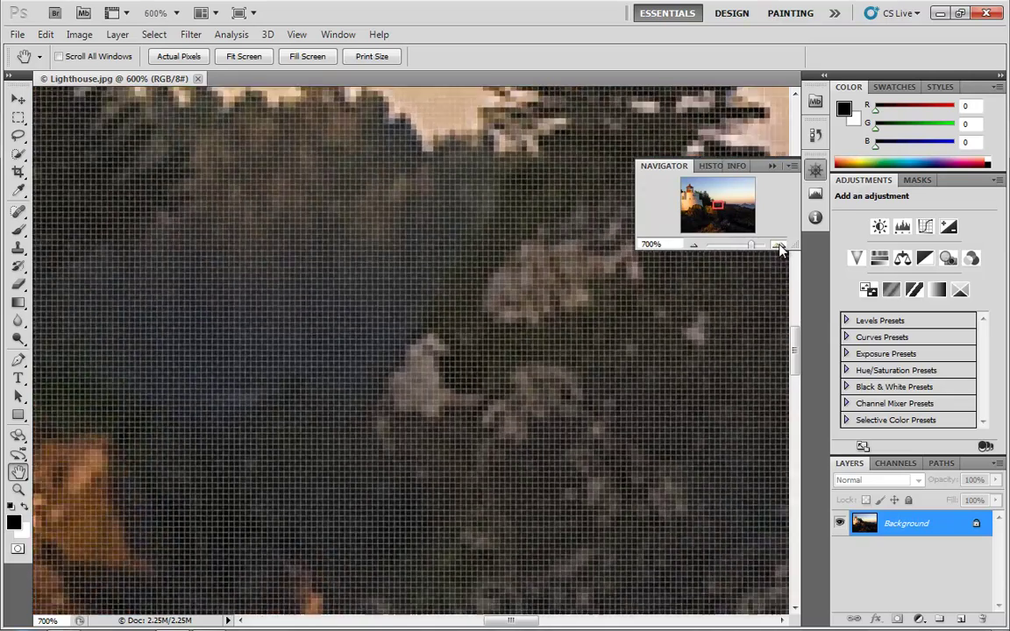
left_click(778, 245)
left_click(778, 246)
left_click(778, 246)
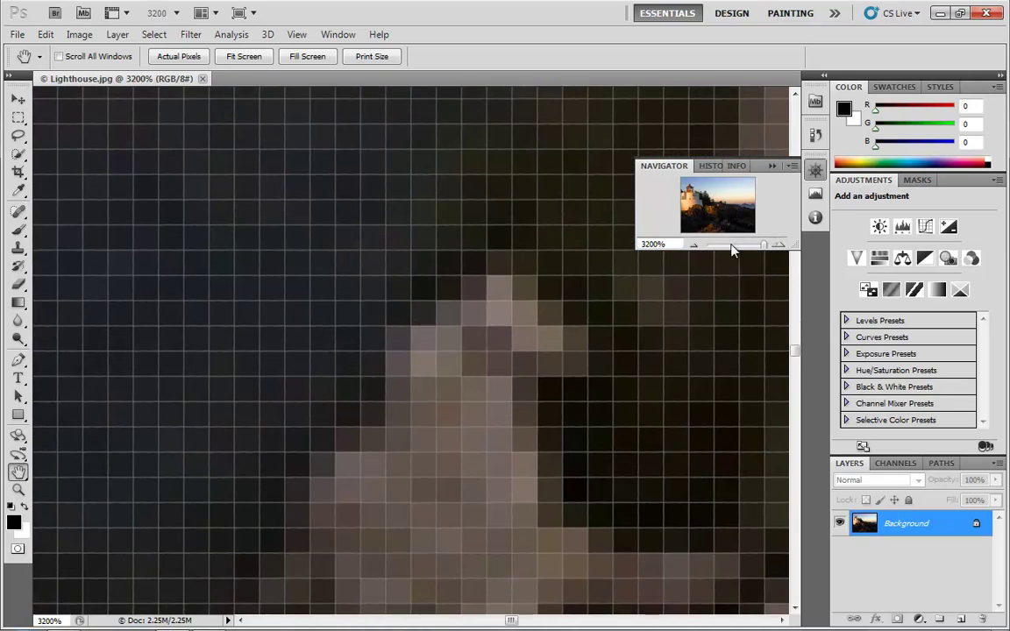
Zoom back out from 3200% through 1200% to finish at 300%.
left_click(693, 245)
left_click(693, 245)
left_click(693, 246)
left_click(693, 245)
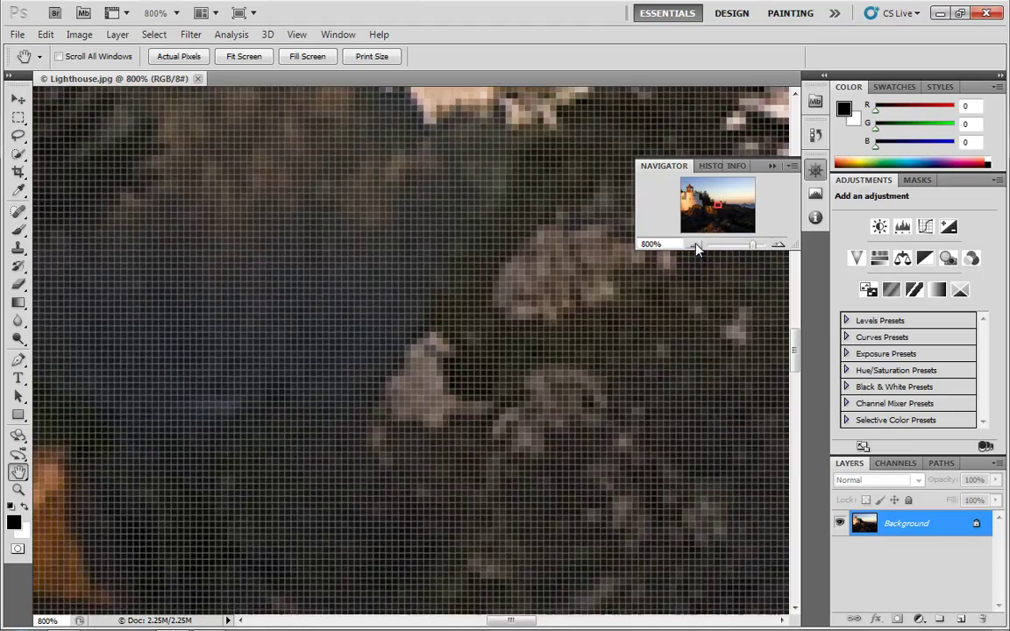
left_click(693, 245)
left_click(694, 245)
left_click(693, 245)
left_click(694, 247)
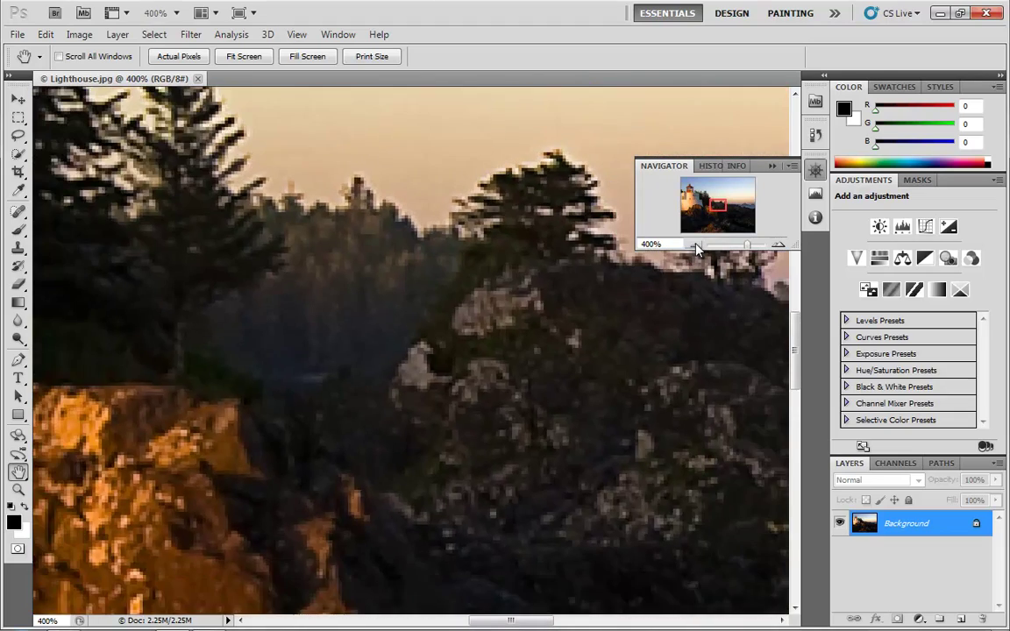
left_click(694, 246)
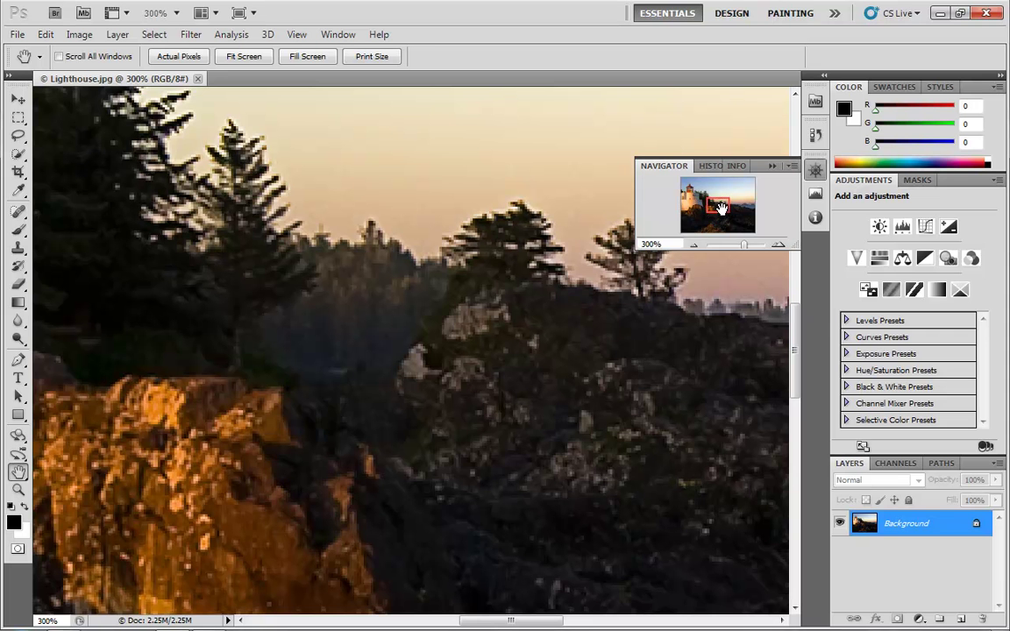
Drag the Navigator view box over the rocks, lighthouse top and trees, ending on the sky and treetops.
left_click_drag(717, 206, 748, 213)
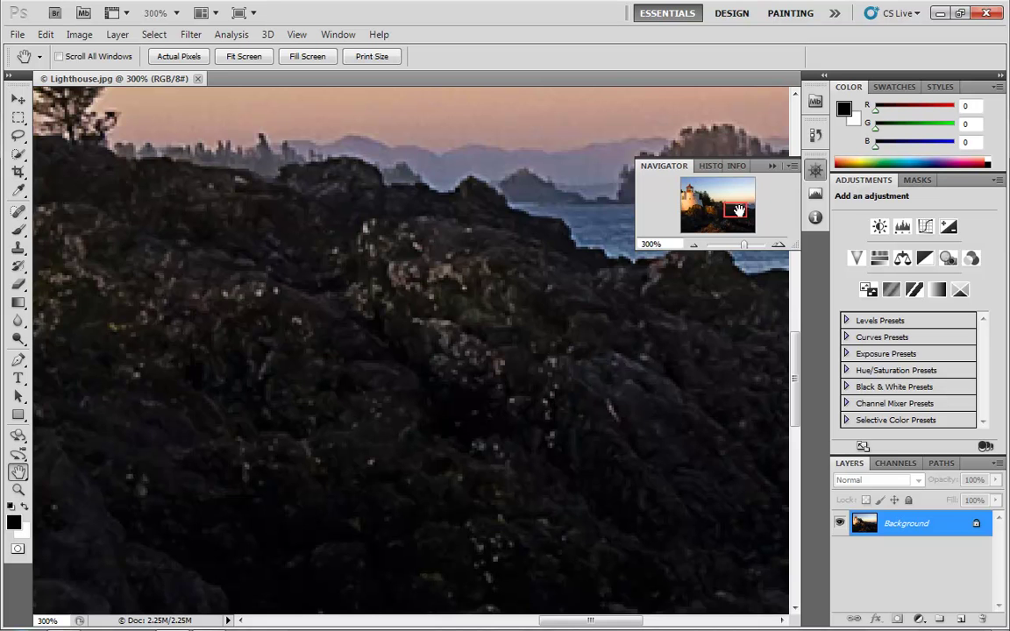
left_click_drag(738, 211, 691, 190)
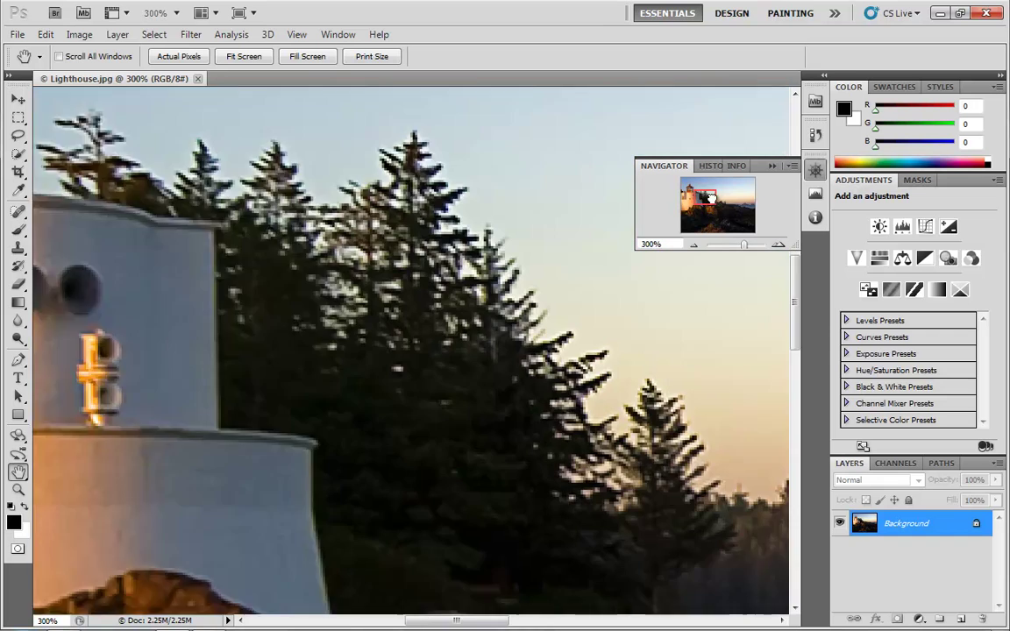
left_click_drag(692, 194, 714, 202)
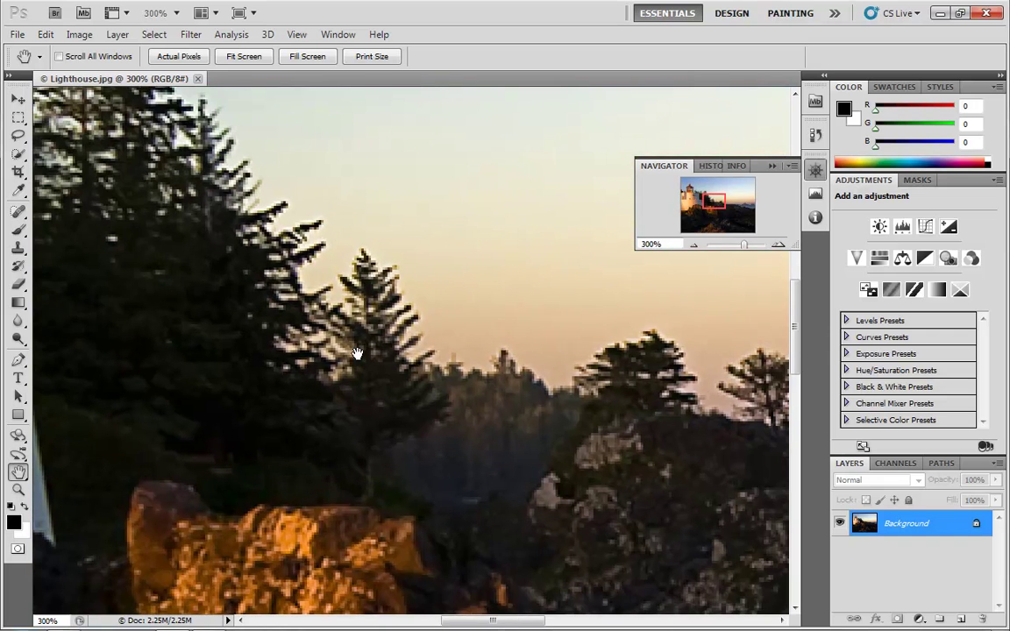
left_click_drag(273, 200, 693, 456)
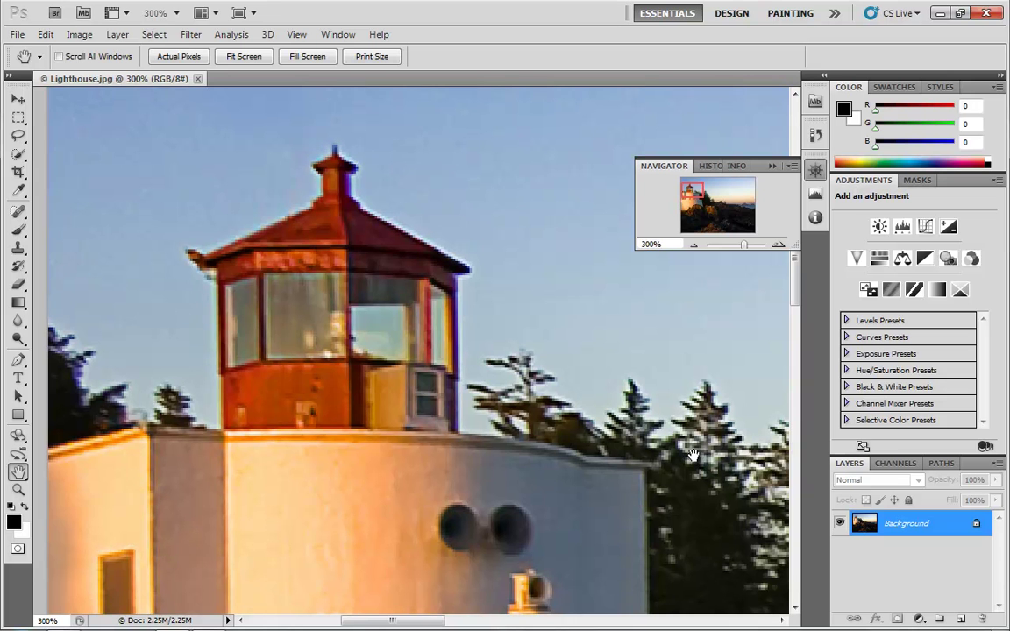
mouse_move(701, 195)
left_mouse_down()
mouse_move(708, 200)
mouse_move(691, 190)
left_mouse_up()
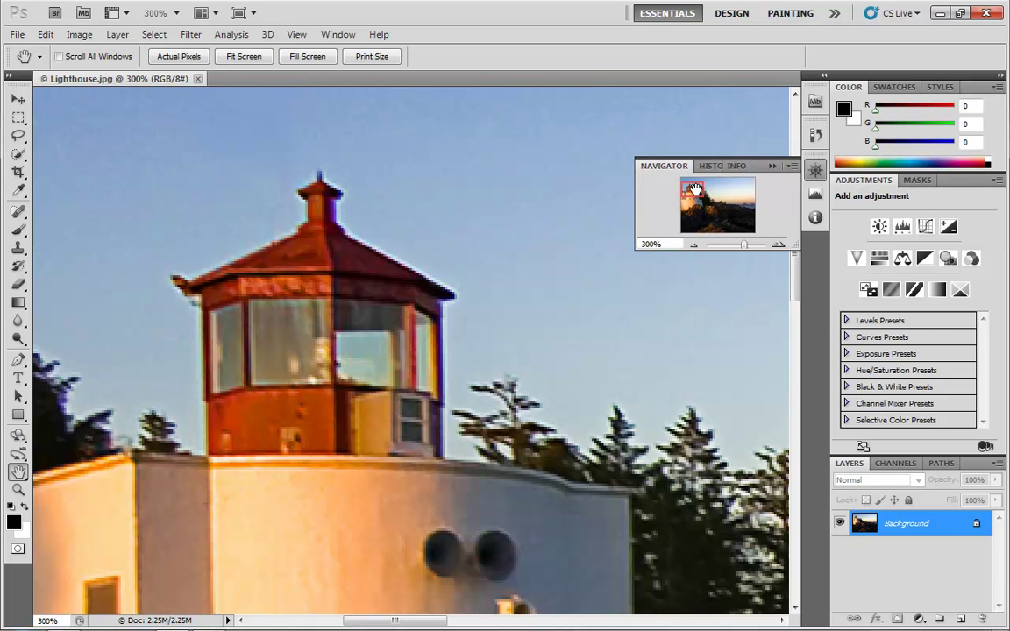
left_click_drag(692, 190, 717, 191)
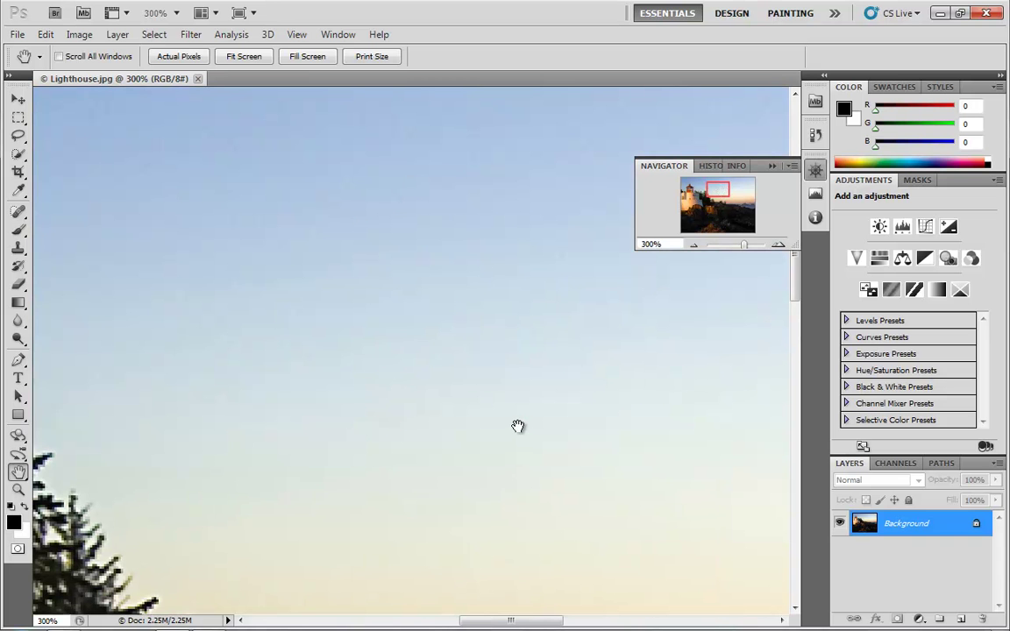
mouse_move(717, 192)
left_mouse_down()
mouse_move(729, 205)
mouse_move(721, 198)
left_mouse_up()
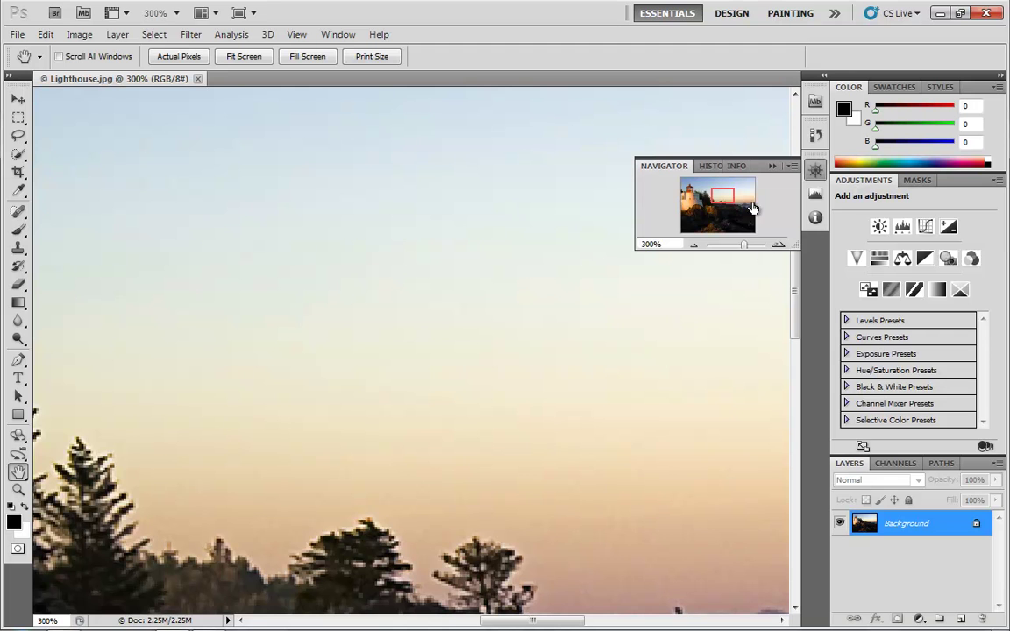
Float the Navigator out of the dock and enlarge it, collapsing the leftover histogram panel.
left_click_drag(673, 169, 326, 118)
left_click(772, 167)
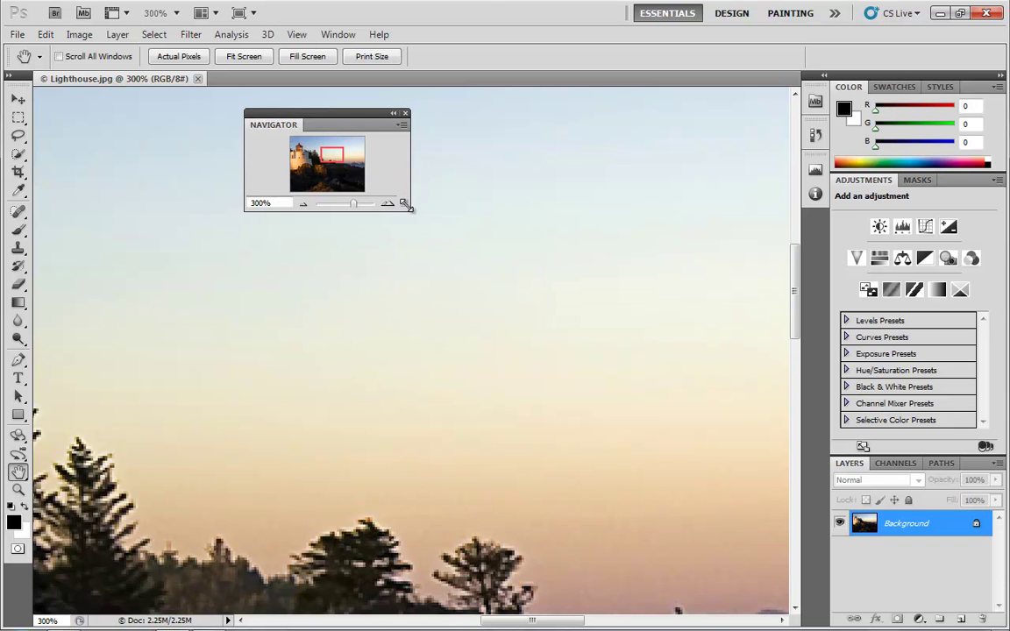
left_click_drag(406, 207, 771, 479)
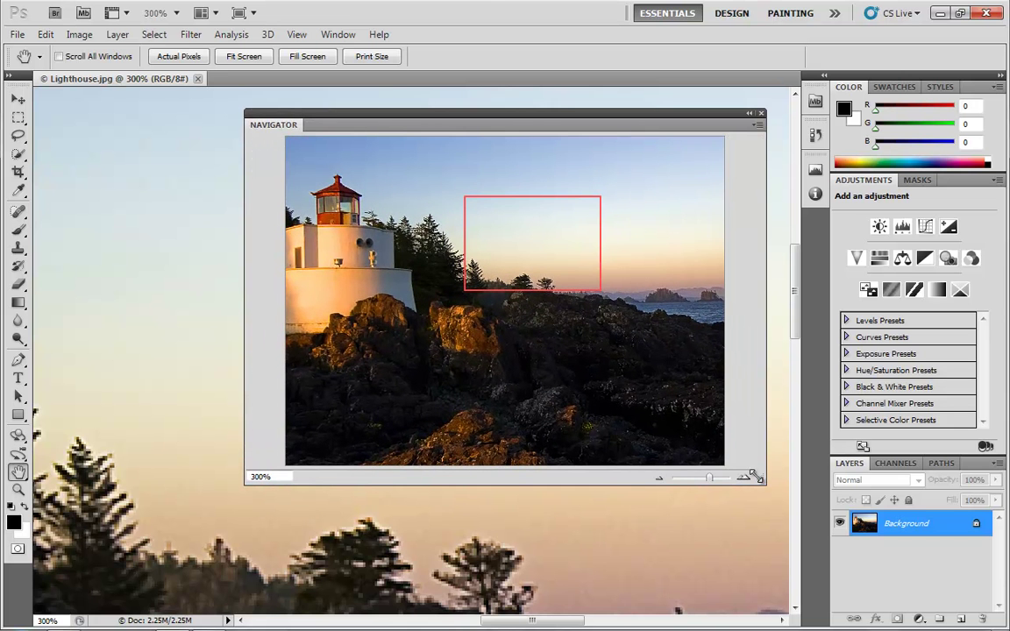
Centre the view on the lighthouse and zoom the image in to 700%.
left_click_drag(518, 259, 416, 245)
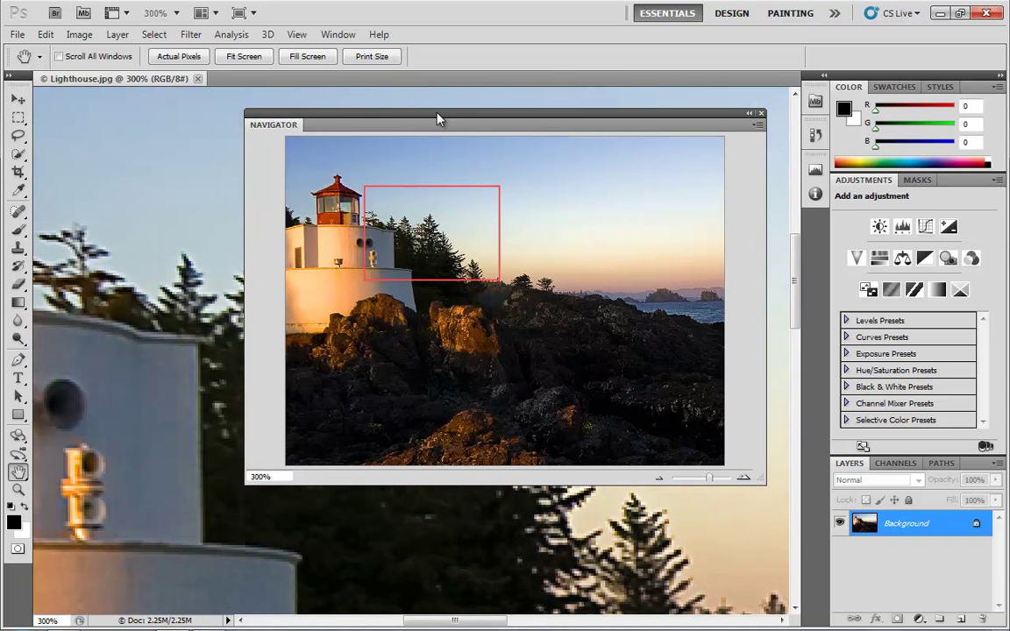
left_click(743, 477)
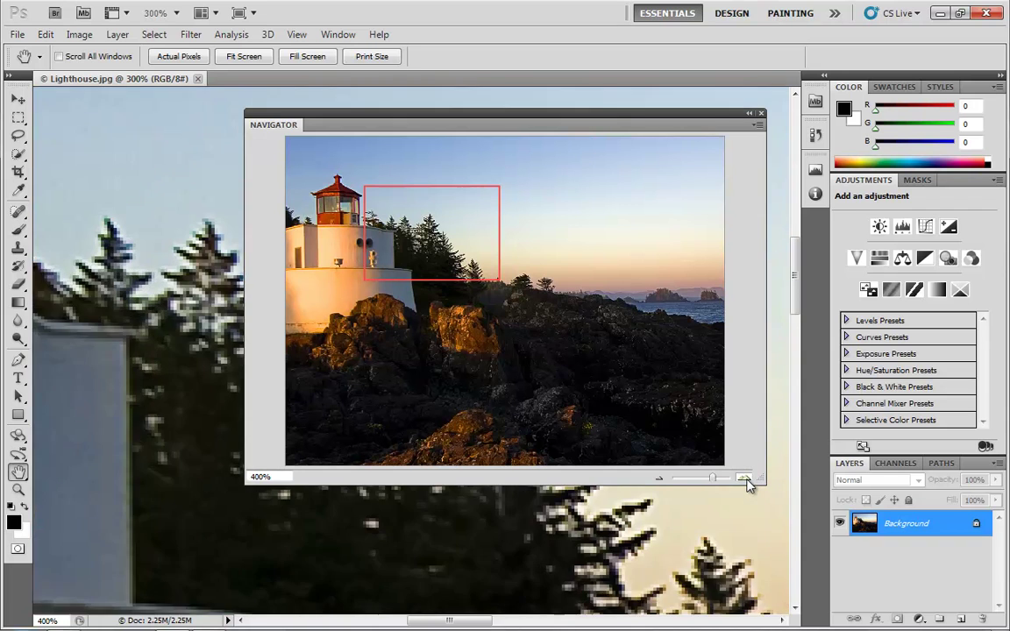
left_click(744, 478)
left_click(744, 478)
left_click(744, 479)
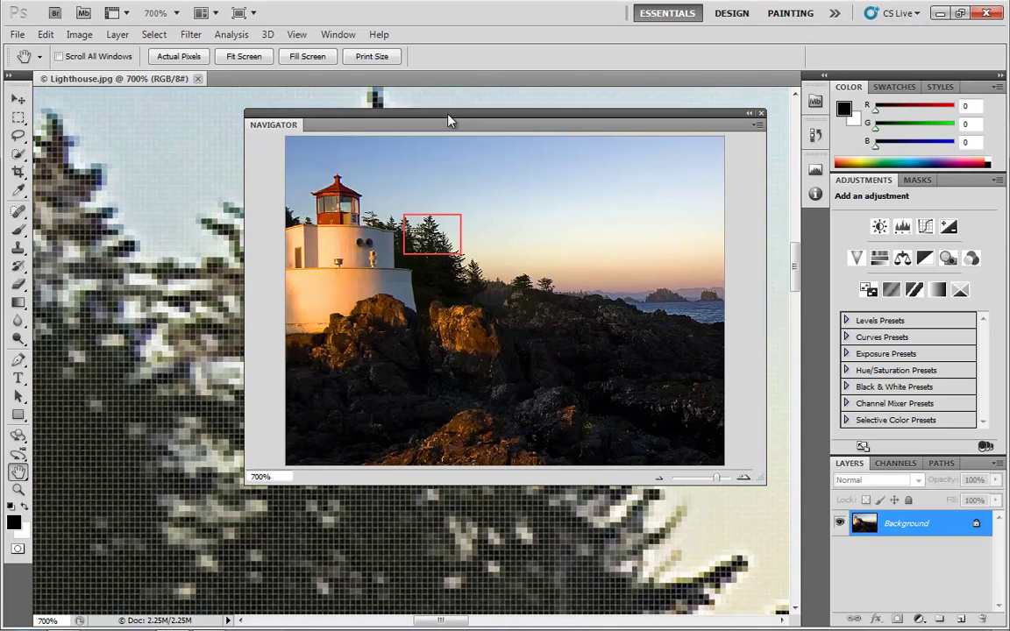
Reposition the Navigator panel, bring the lighthouse wall into view, and shrink the panel.
left_click_drag(448, 120, 588, 120)
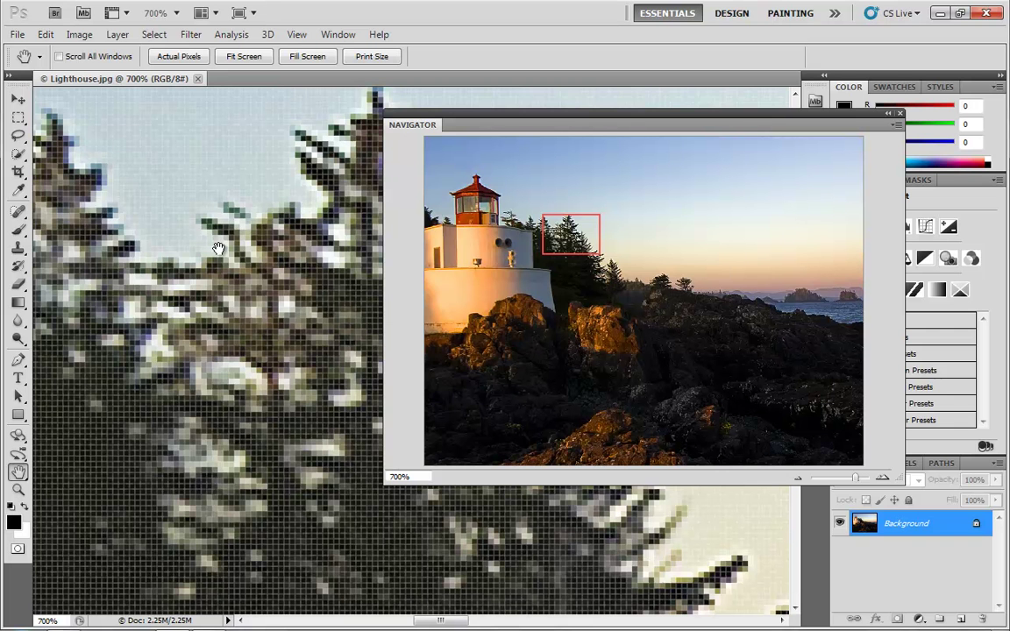
left_click_drag(568, 224, 694, 290)
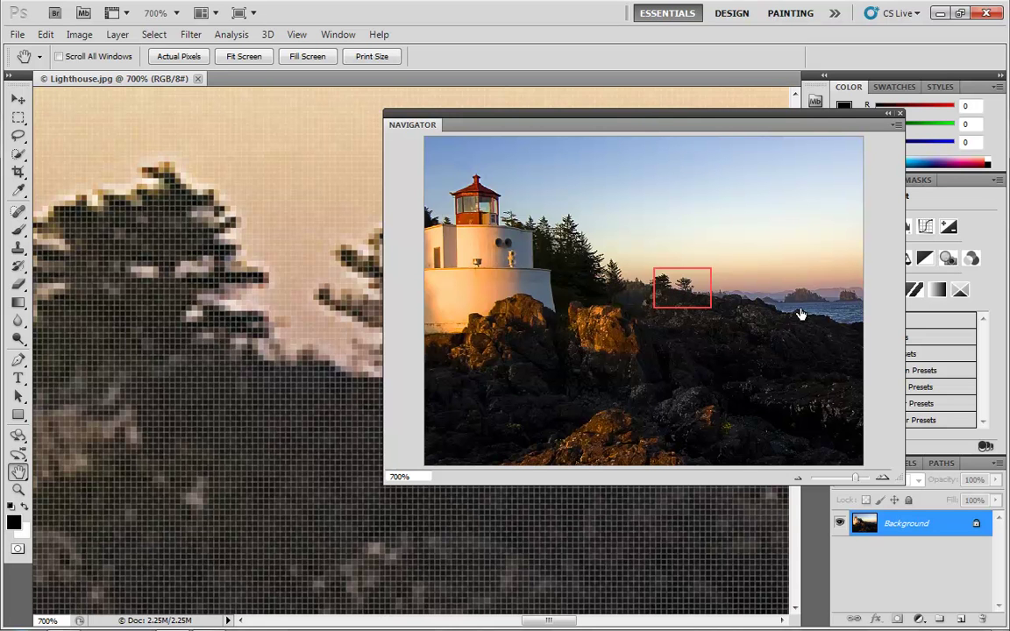
left_click_drag(699, 117, 559, 127)
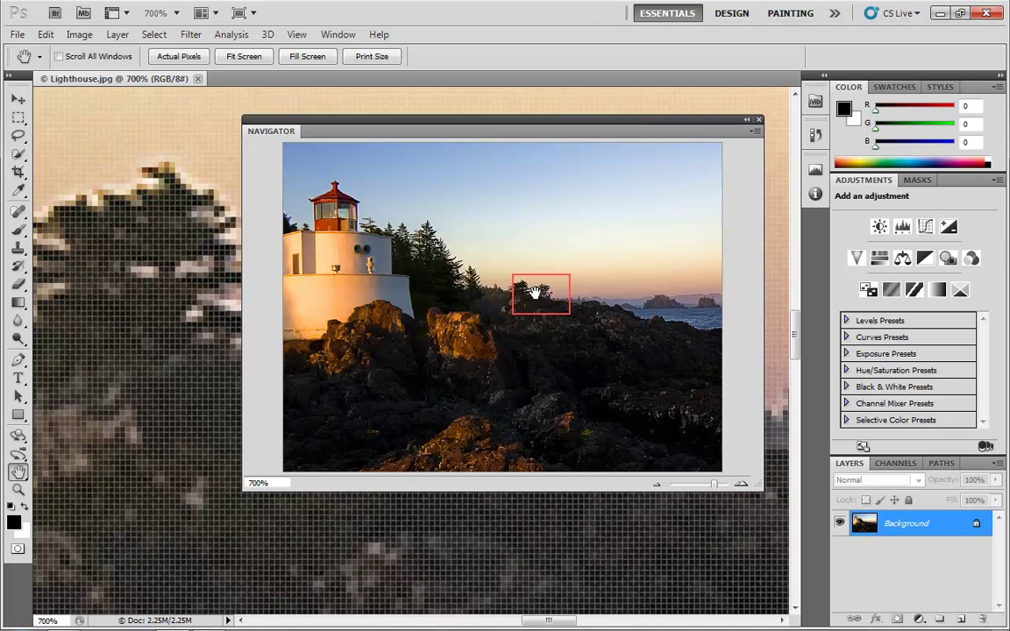
left_click_drag(532, 289, 555, 306)
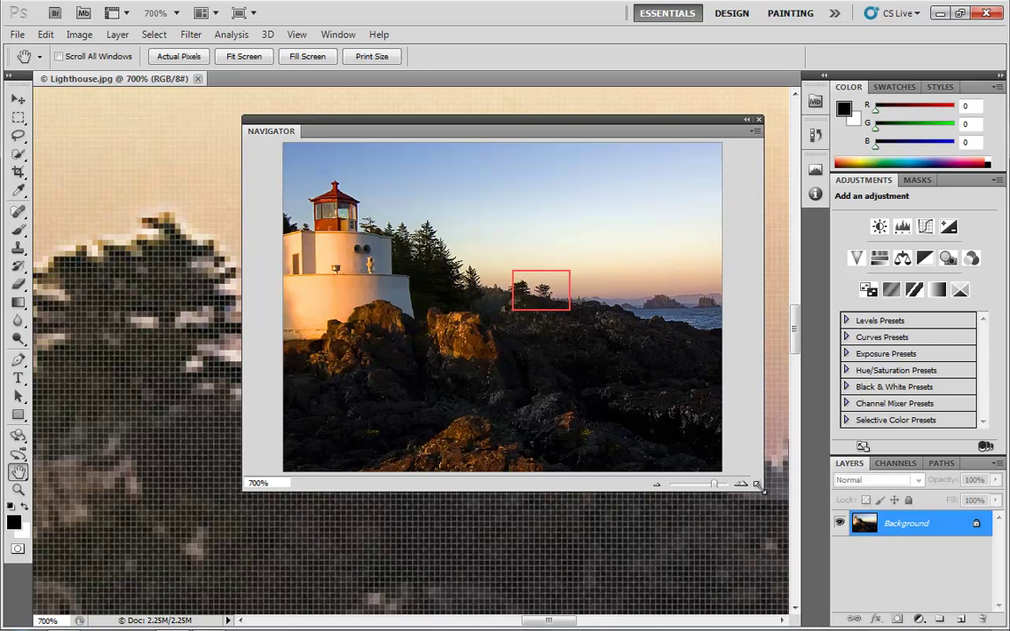
left_click_drag(759, 483, 498, 286)
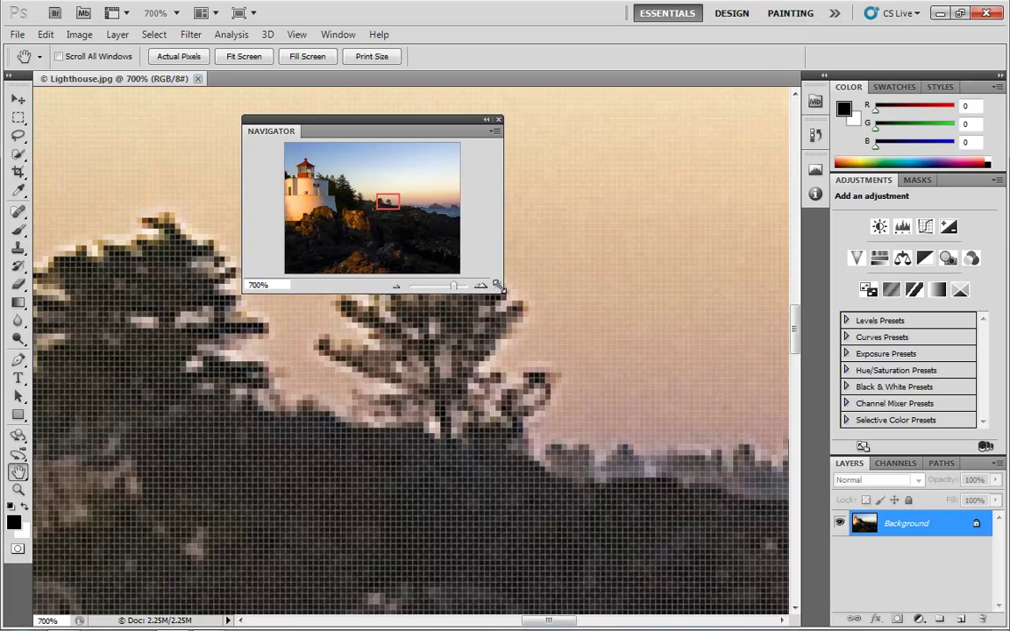
Set the Navigator's view box colour to a custom green (2fdf11) in Panel Options.
left_click(495, 134)
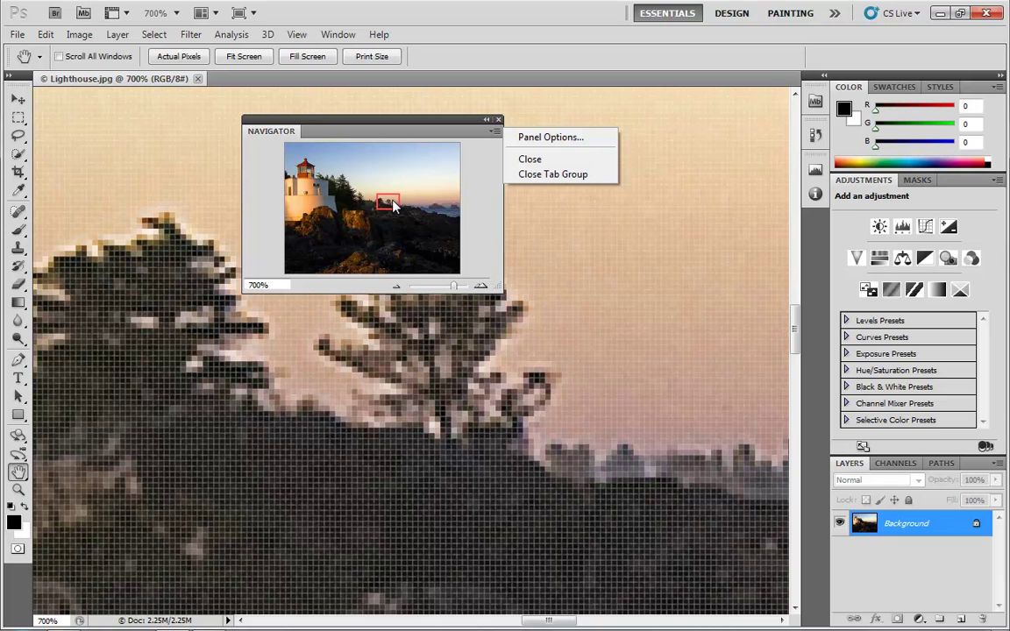
left_click(551, 137)
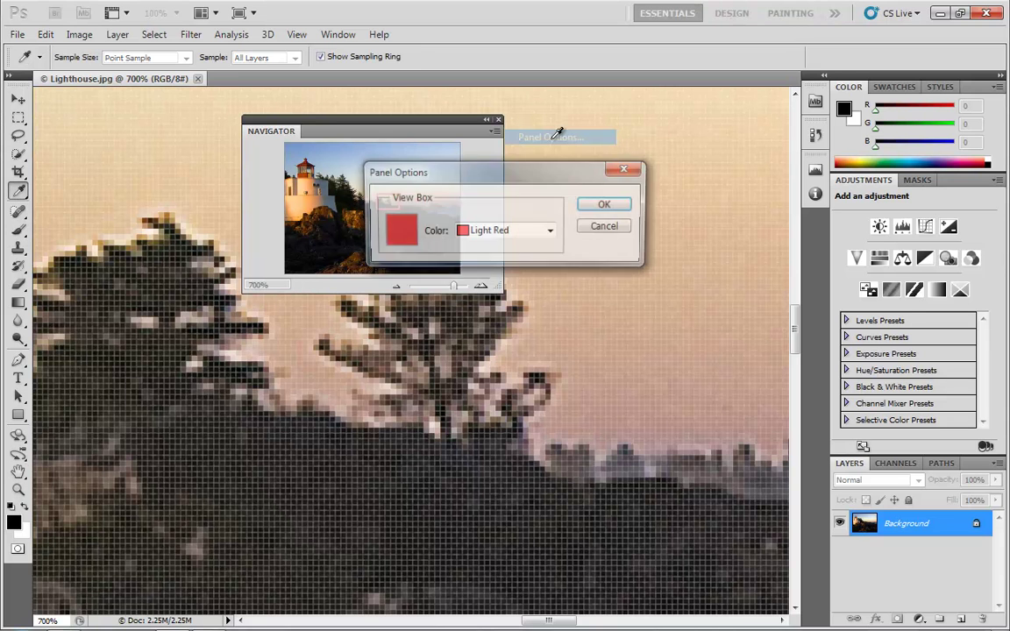
left_click(500, 231)
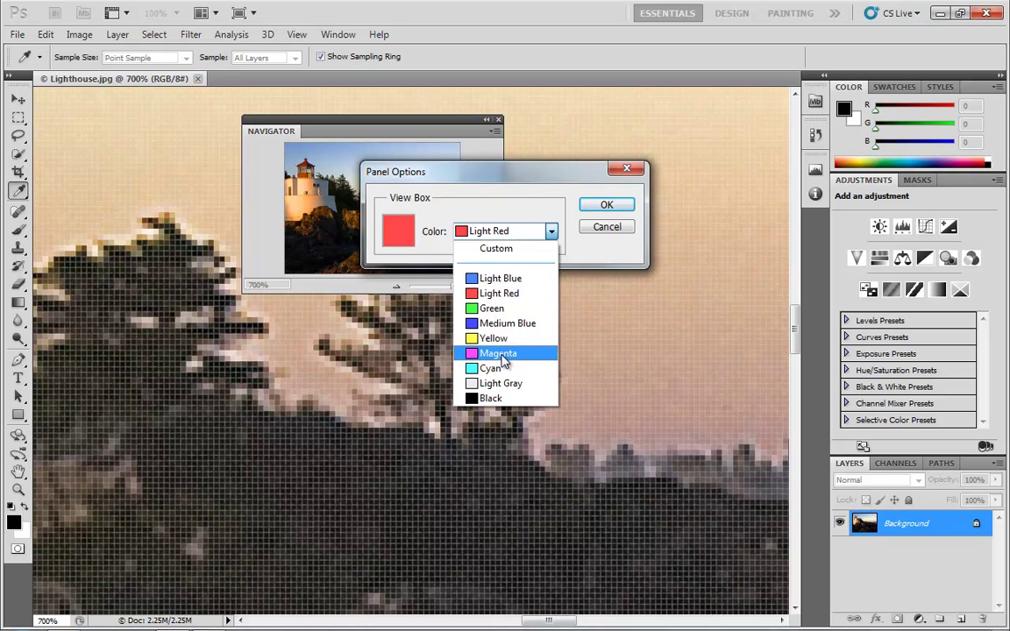
left_click(496, 248)
left_click(521, 285)
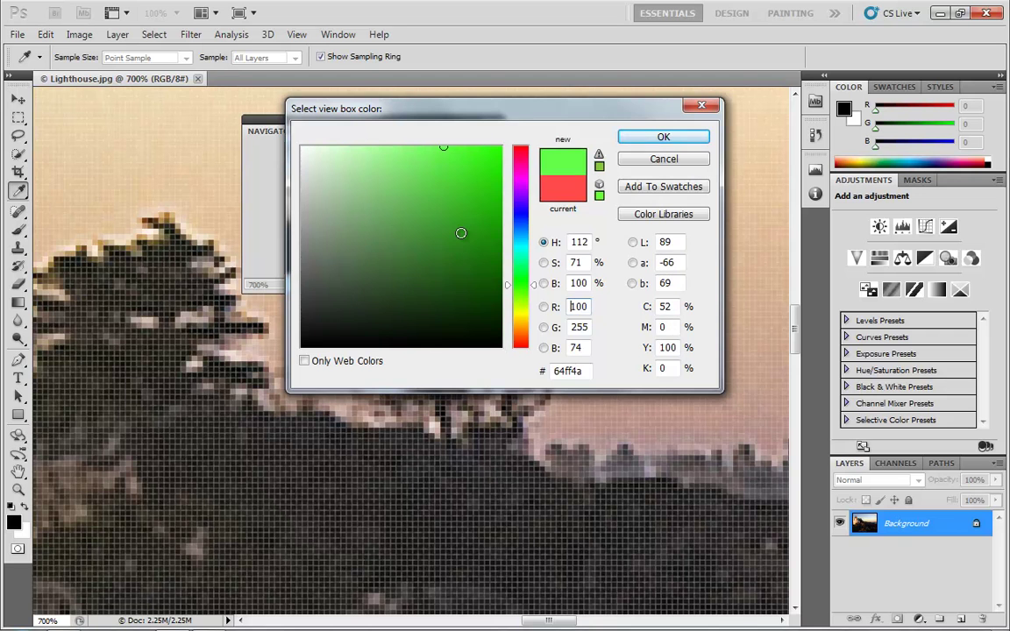
mouse_move(488, 163)
left_mouse_down()
mouse_move(494, 158)
mouse_move(489, 191)
mouse_move(485, 162)
left_mouse_up()
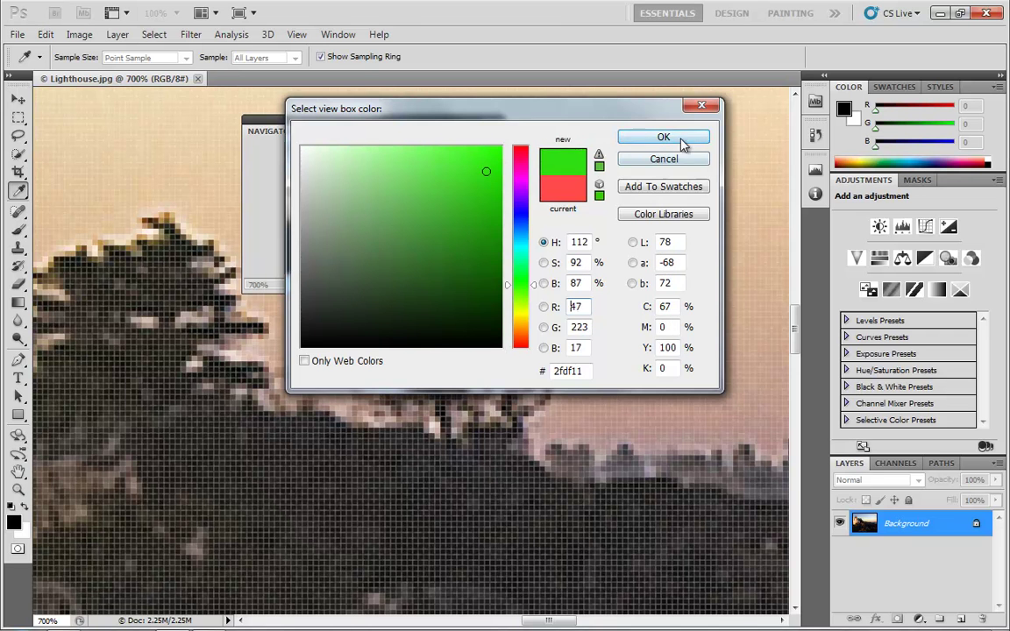
left_click(680, 141)
left_click(606, 205)
Pan the 700% view to the island on the water and move the Navigator toward the centre.
key("h")
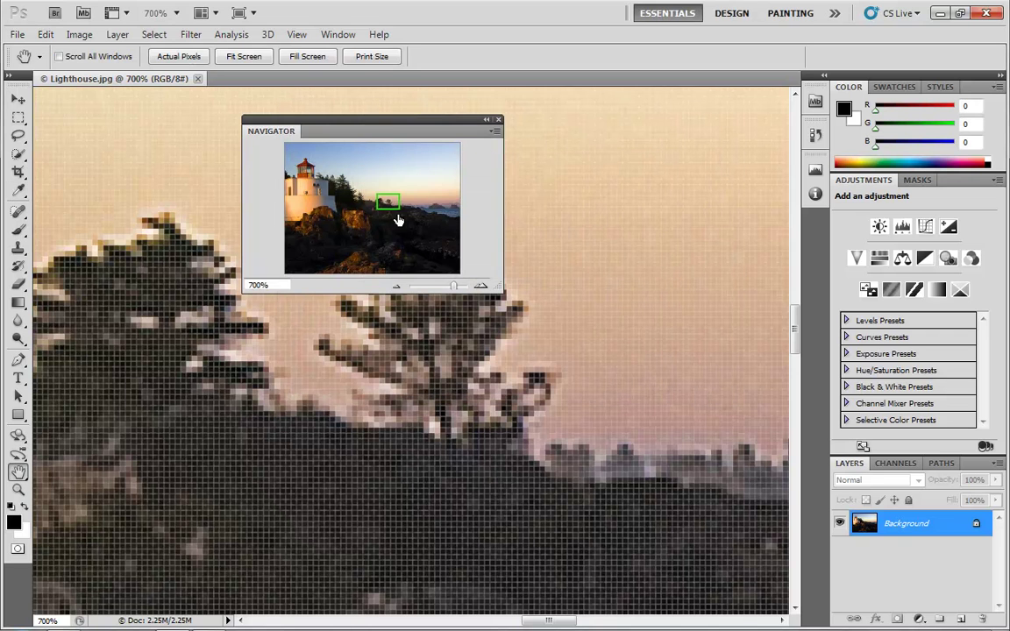
left_click_drag(355, 184, 438, 205)
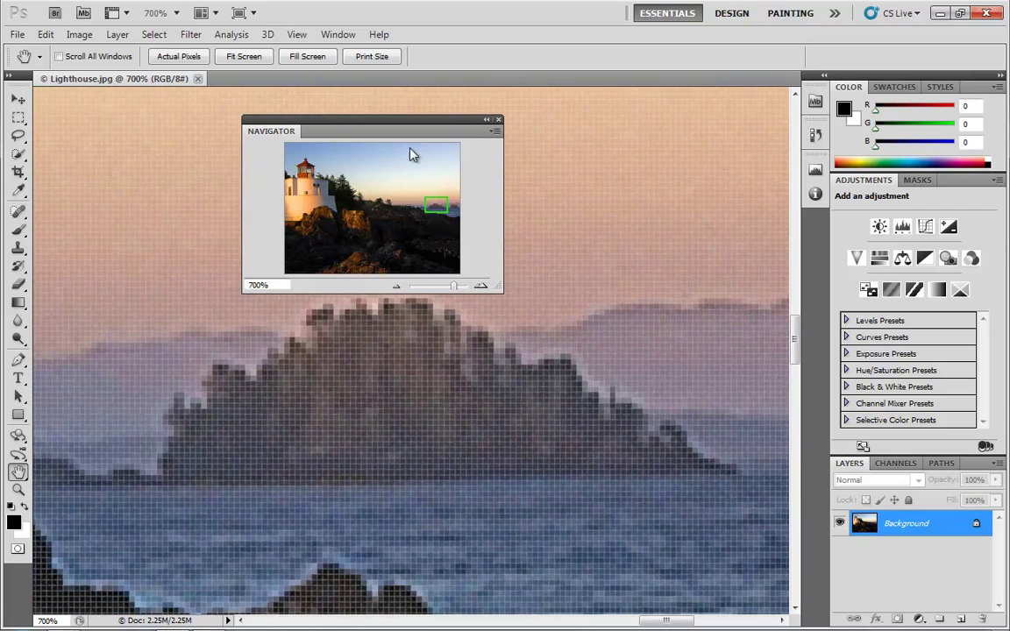
left_click_drag(431, 130, 518, 149)
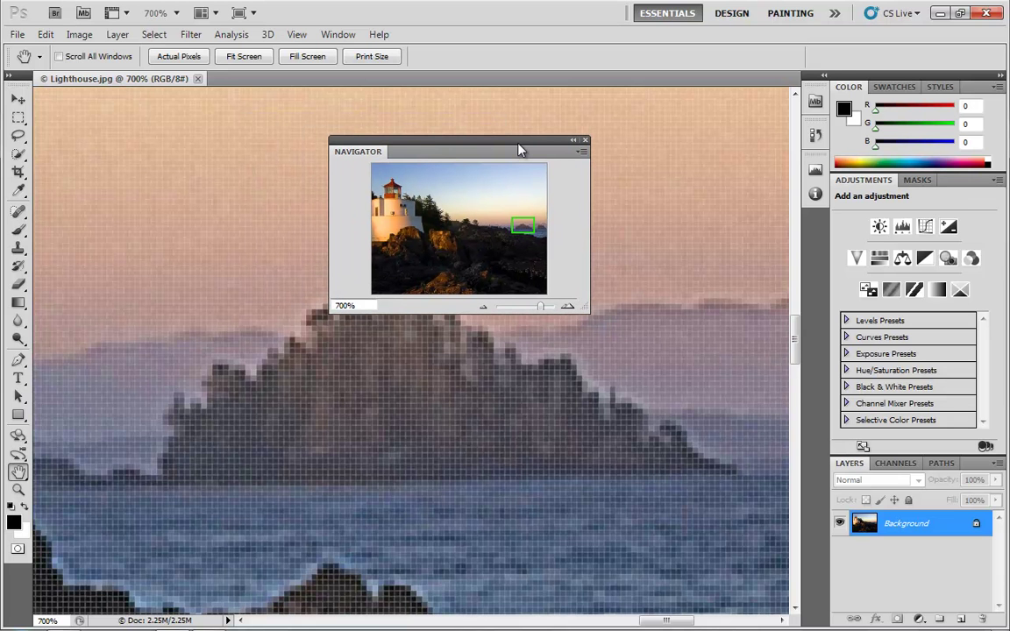
left_click_drag(518, 148, 571, 169)
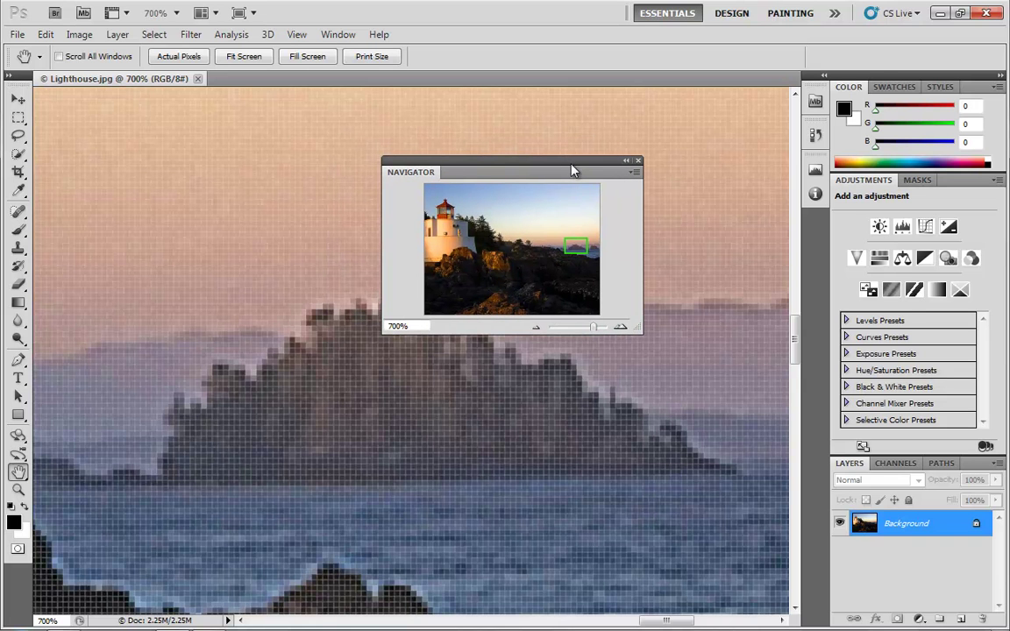